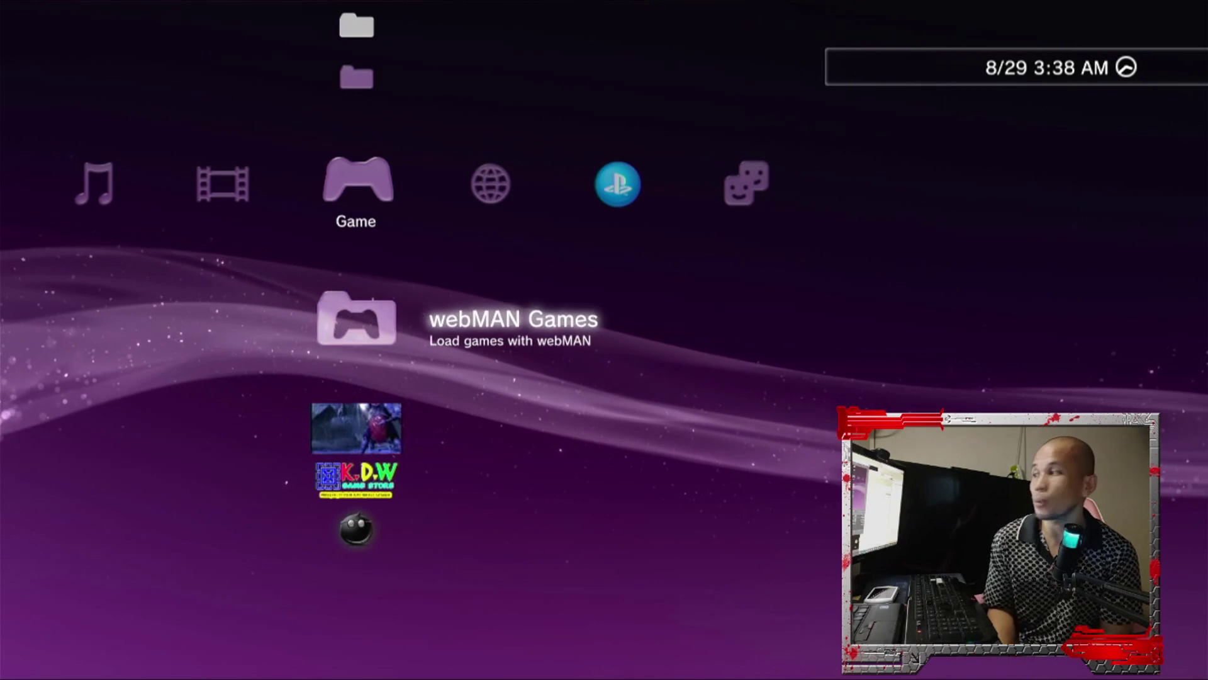
- Launch the Internet Browser from the XMB Network column
{"action": "key", "text": "Right"}
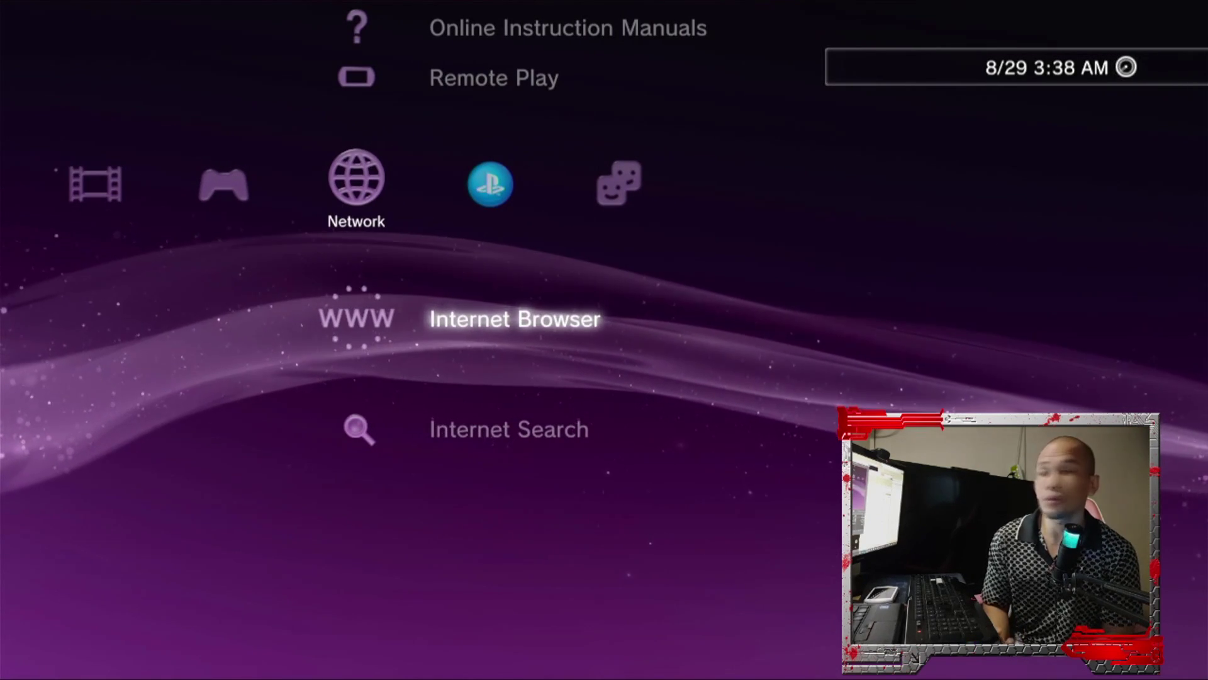
{"action": "key", "text": "Return"}
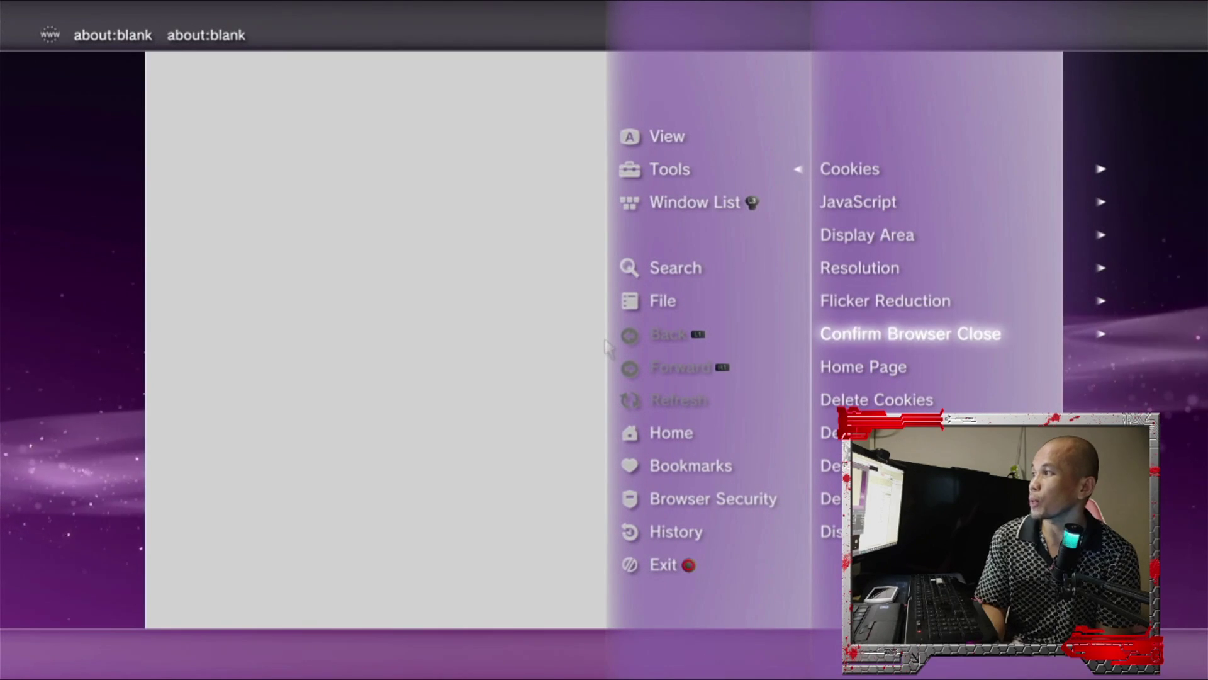
- Set the browser home page to Use Blank Page
{"action": "key", "text": "Right"}
{"action": "key", "text": "Left"}
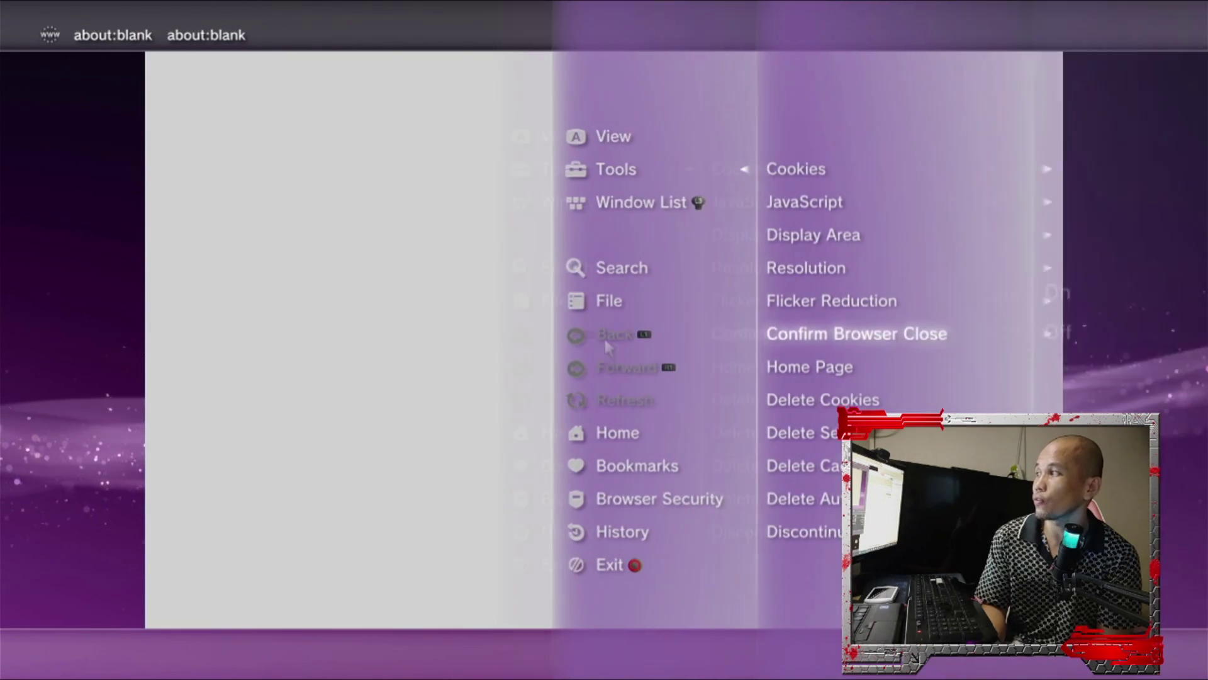
{"action": "key", "text": "Return"}
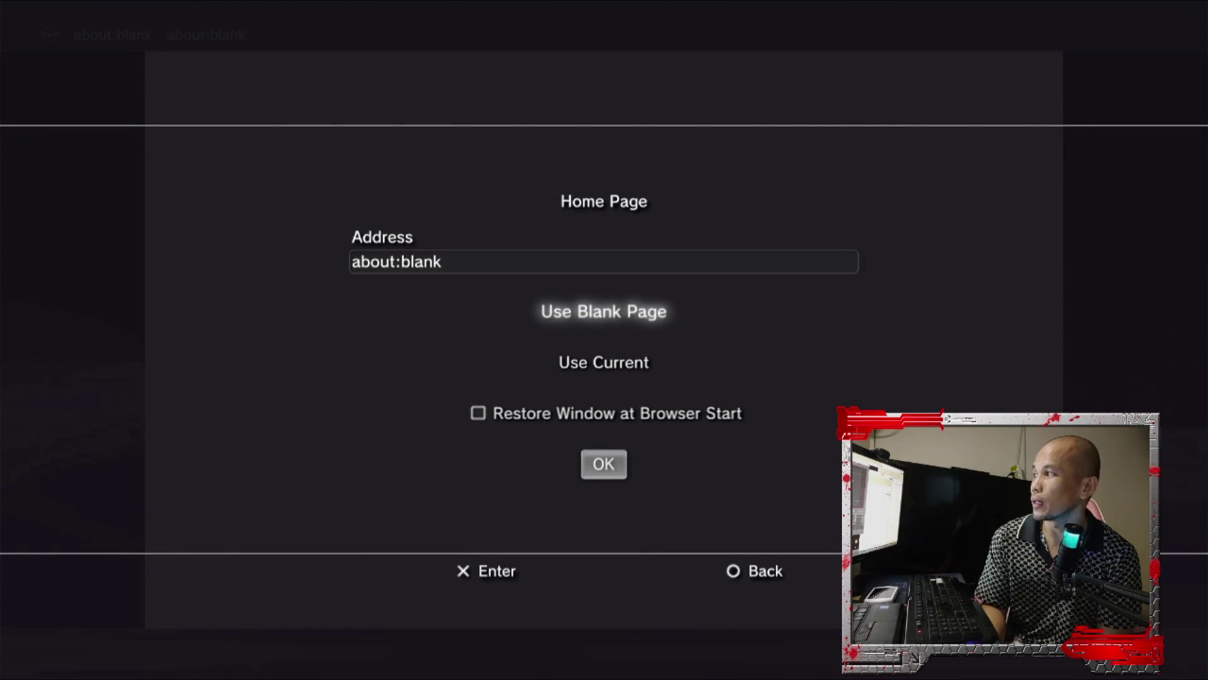
{"action": "key", "text": "Down"}
{"action": "key", "text": "Down"}
{"action": "key", "text": "Down"}
{"action": "key", "text": "Return"}
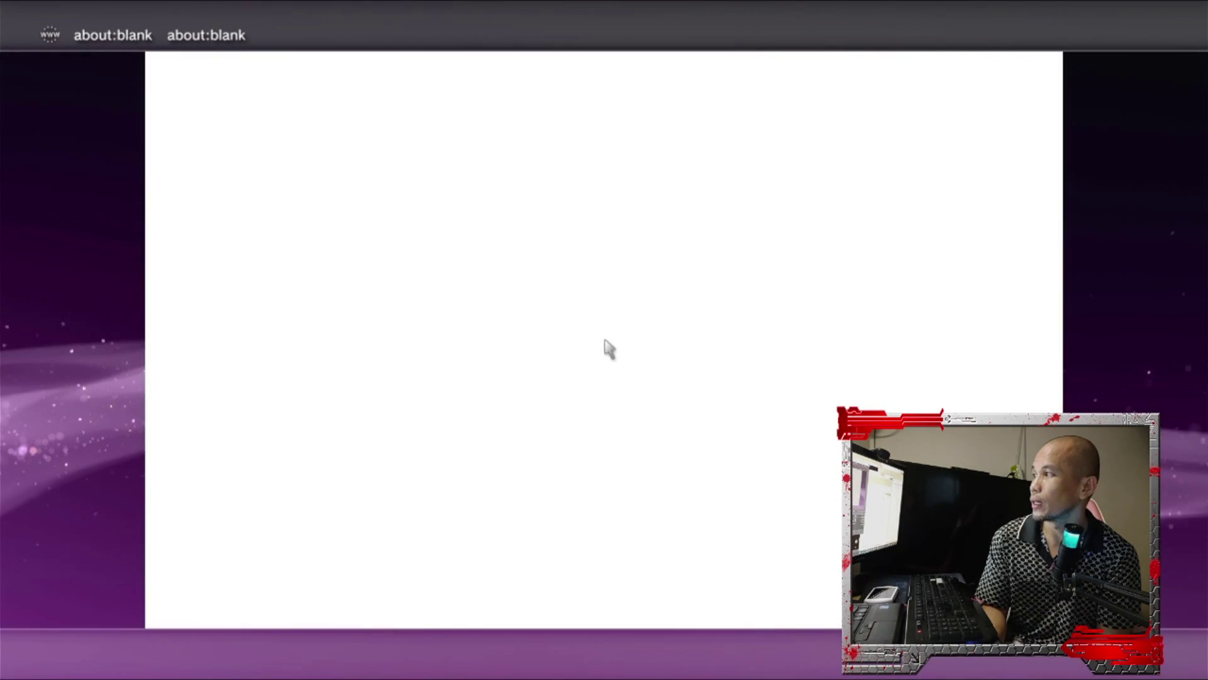
{"action": "key", "text": "Tab"}
- Delete all stored cookies from Tools, confirming Yes
{"action": "key", "text": "Down"}
{"action": "key", "text": "Right"}
{"action": "key", "text": "Down"}
{"action": "key", "text": "Down"}
{"action": "key", "text": "Down"}
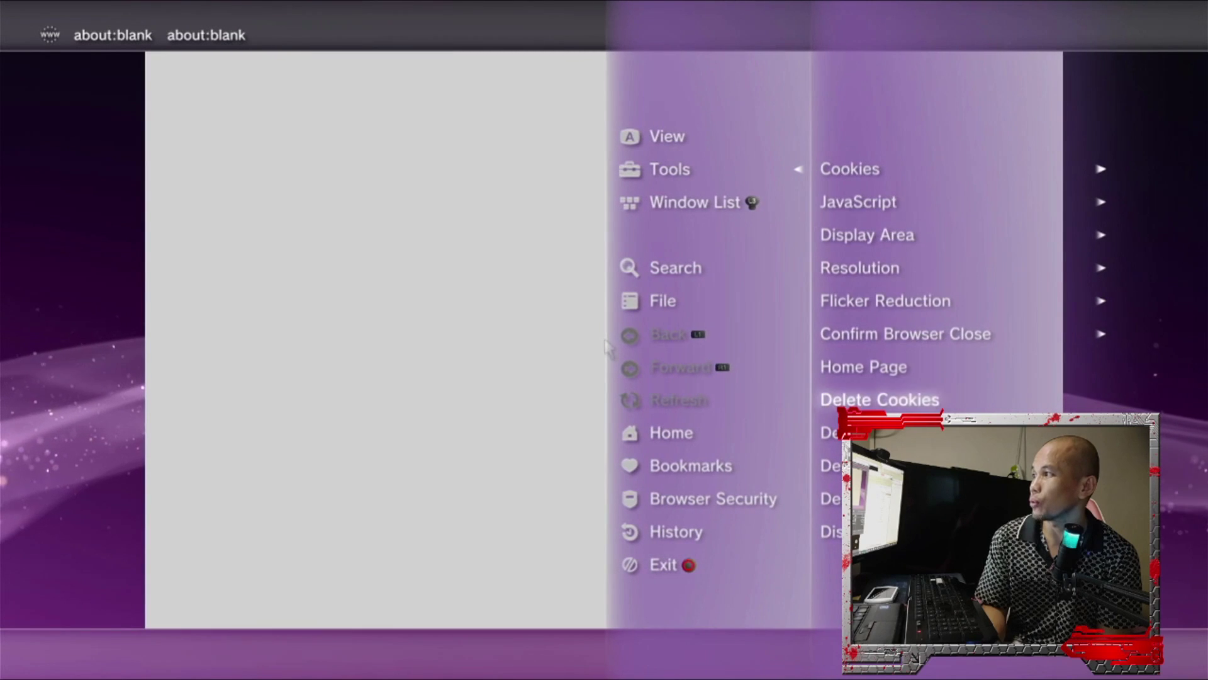
{"action": "key", "text": "Return"}
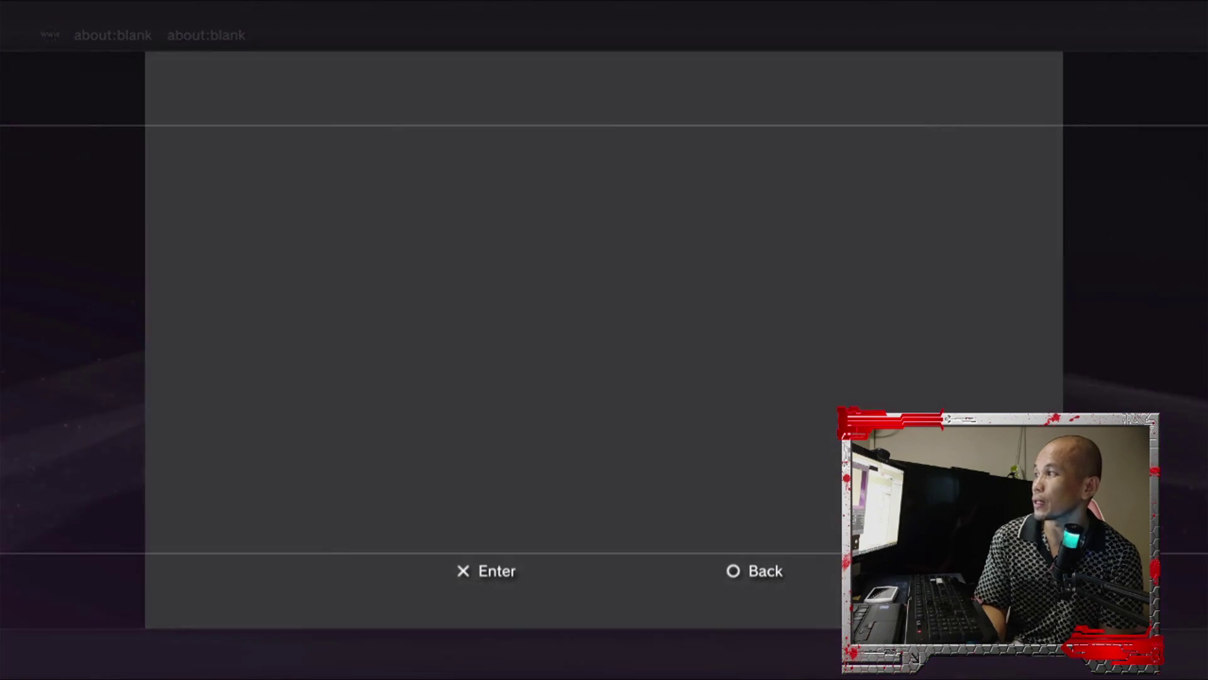
{"action": "key", "text": "Return"}
- Delete the search history from Tools, confirming Yes
{"action": "key", "text": "Tab"}
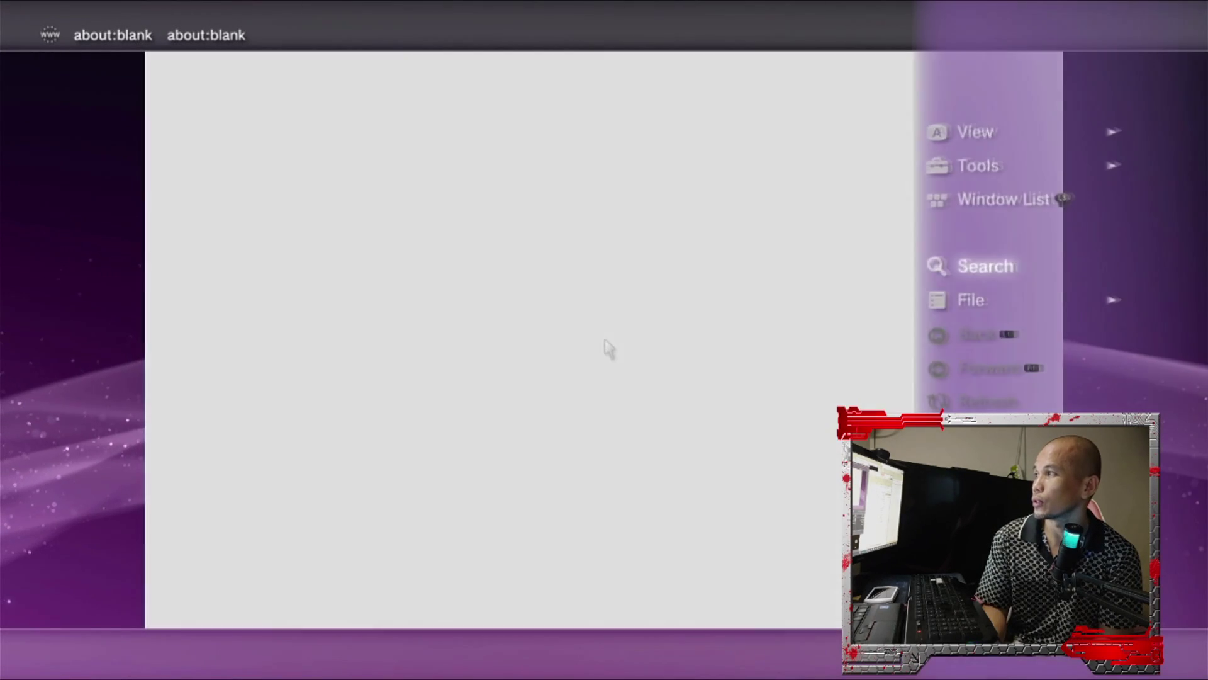
{"action": "key", "text": "Down"}
{"action": "key", "text": "Right"}
{"action": "key", "text": "Down"}
{"action": "key", "text": "Down"}
{"action": "key", "text": "Down"}
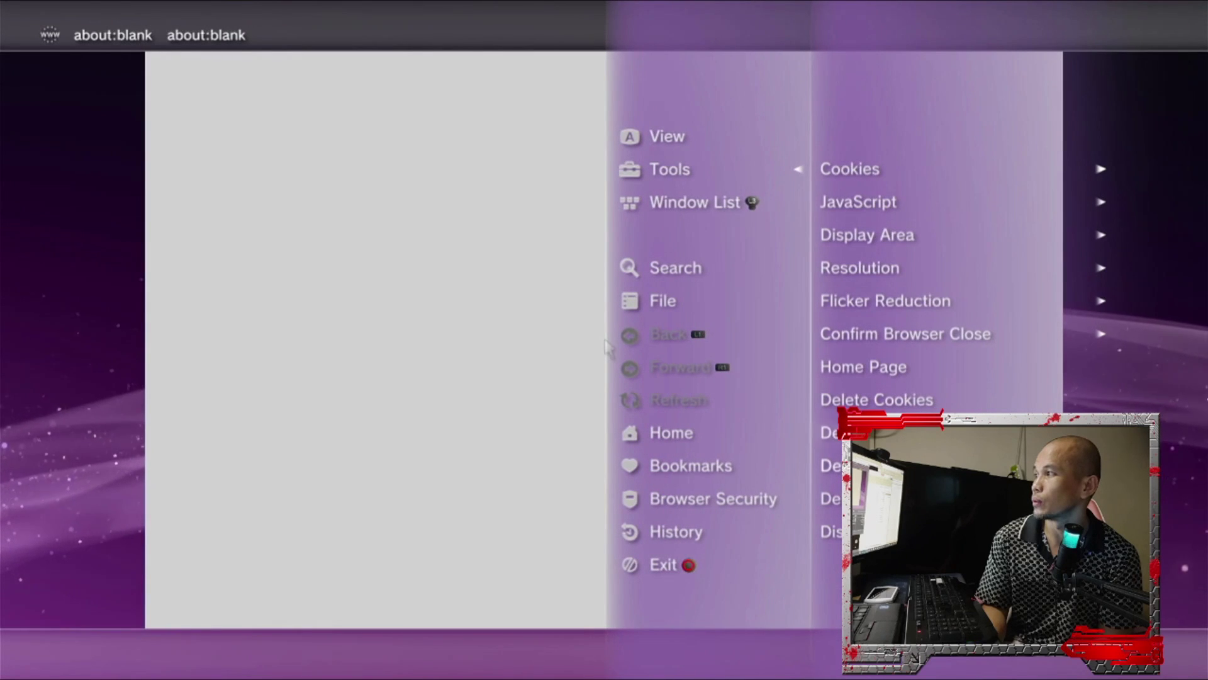
{"action": "key", "text": "Return"}
{"action": "key", "text": "Left"}
{"action": "key", "text": "Return"}
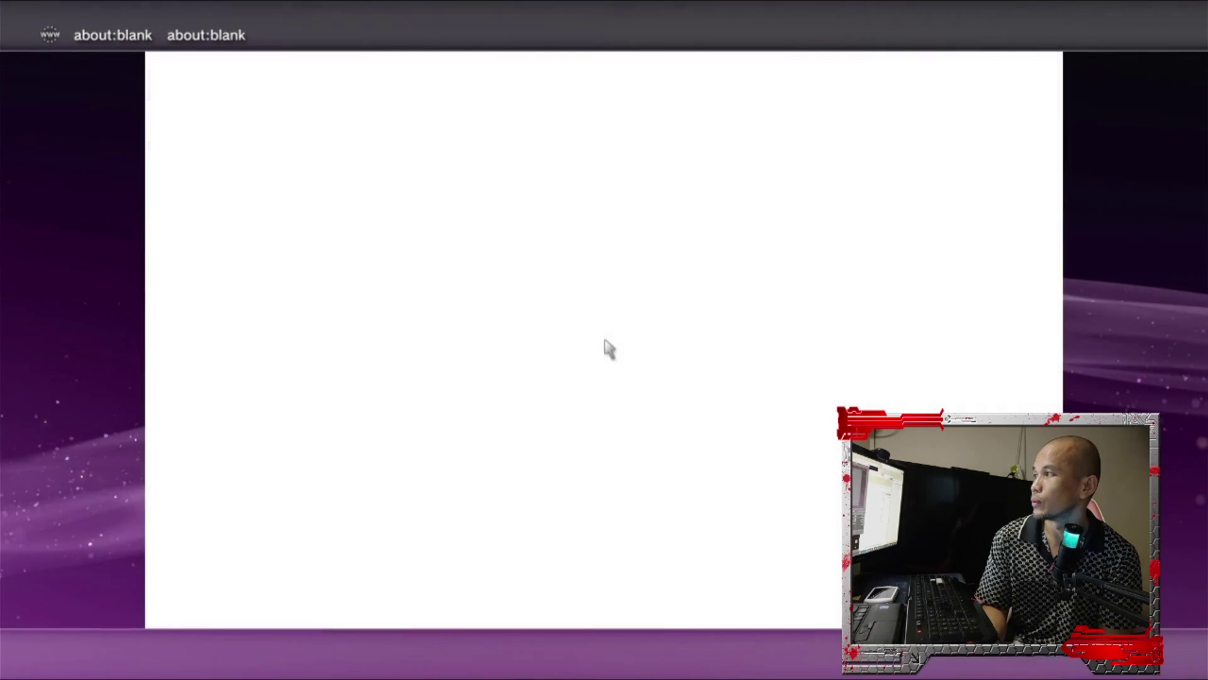
- Delete the saved authentication info from Tools, confirming Yes
{"action": "key", "text": "Tab"}
{"action": "key", "text": "Up"}
{"action": "key", "text": "Right"}
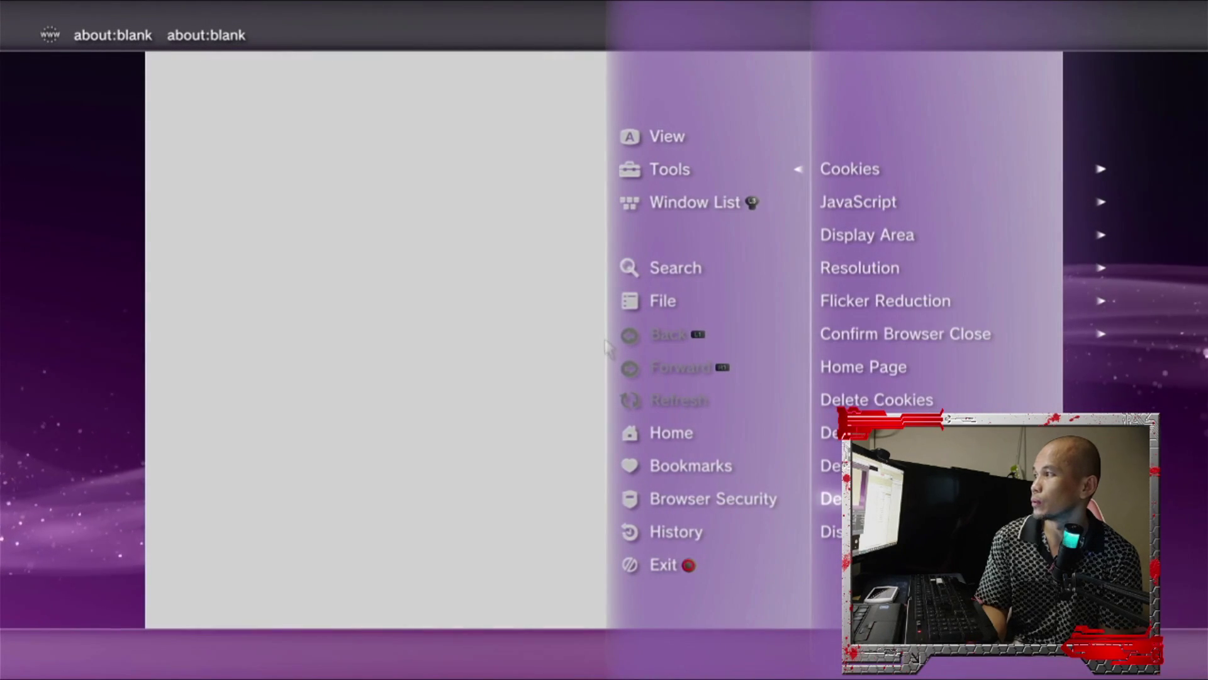
{"action": "key", "text": "Return"}
{"action": "key", "text": "Left"}
{"action": "key", "text": "Return"}
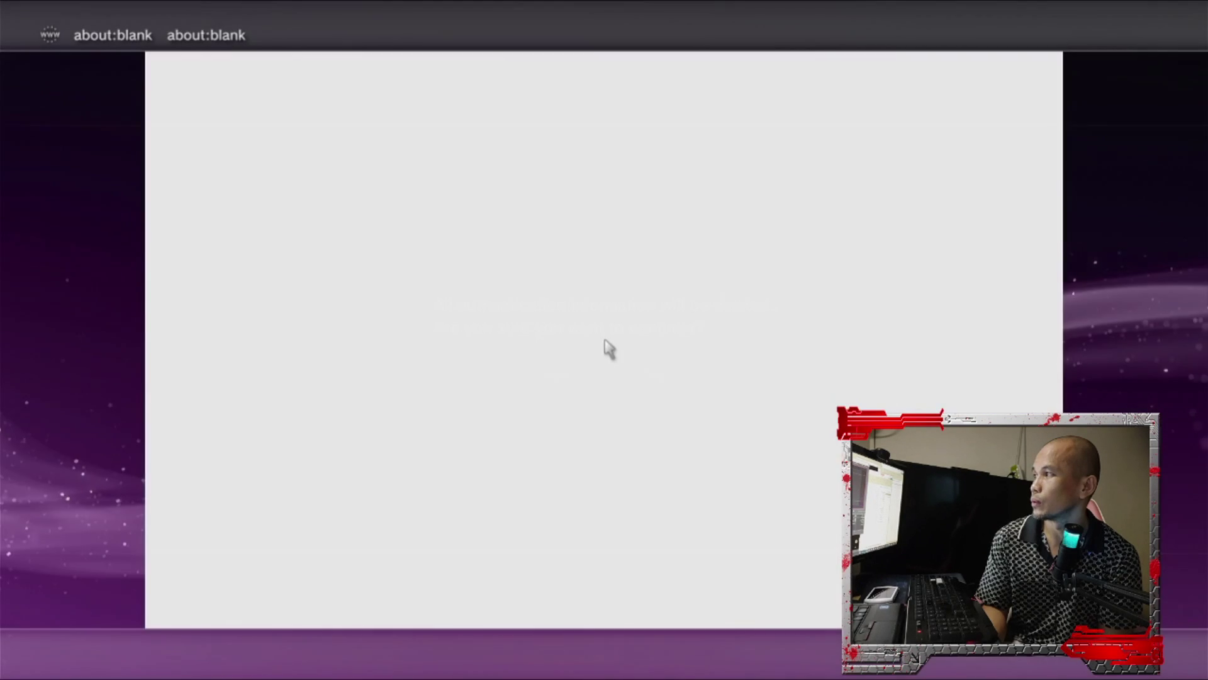
- Delete the cache memory from Tools, confirming Yes
{"action": "key", "text": "Tab"}
{"action": "key", "text": "Up"}
{"action": "key", "text": "Right"}
{"action": "key", "text": "Down"}
{"action": "key", "text": "Down"}
{"action": "key", "text": "Down"}
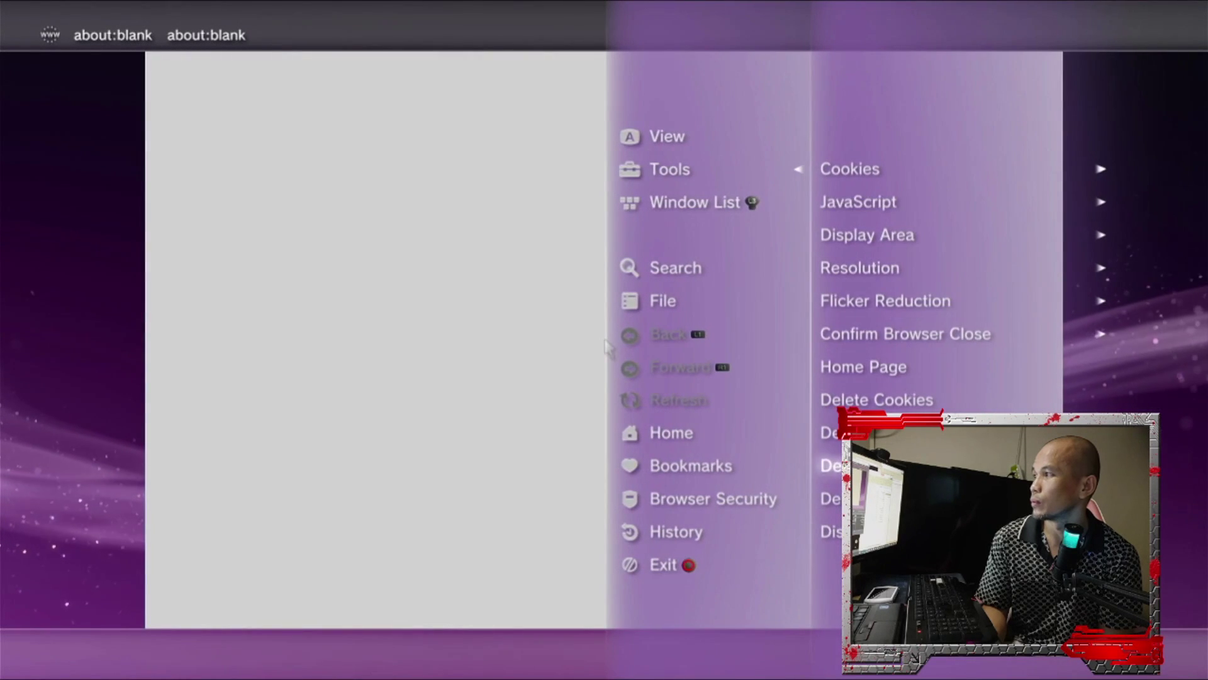
{"action": "key", "text": "Return"}
{"action": "key", "text": "Left"}
{"action": "key", "text": "Return"}
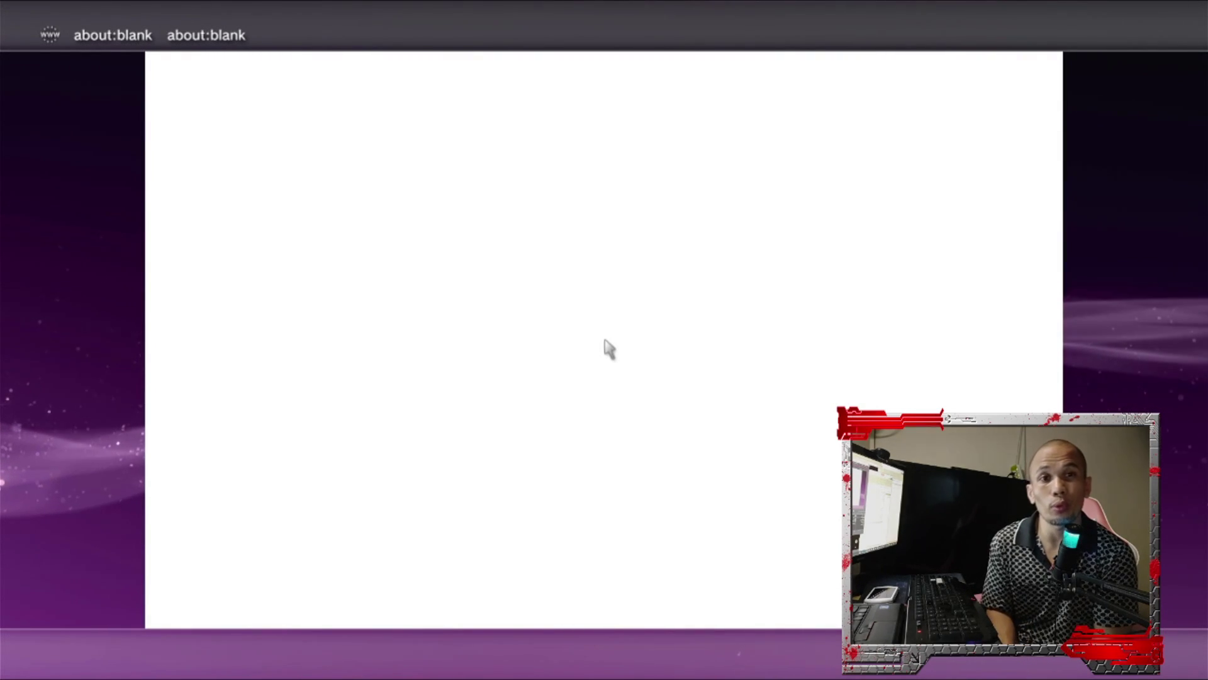
- Replace about:blank with the ps3addict.github.io/alternate suggestion and load the HEN Installer
{"action": "key", "text": "ctrl+l"}
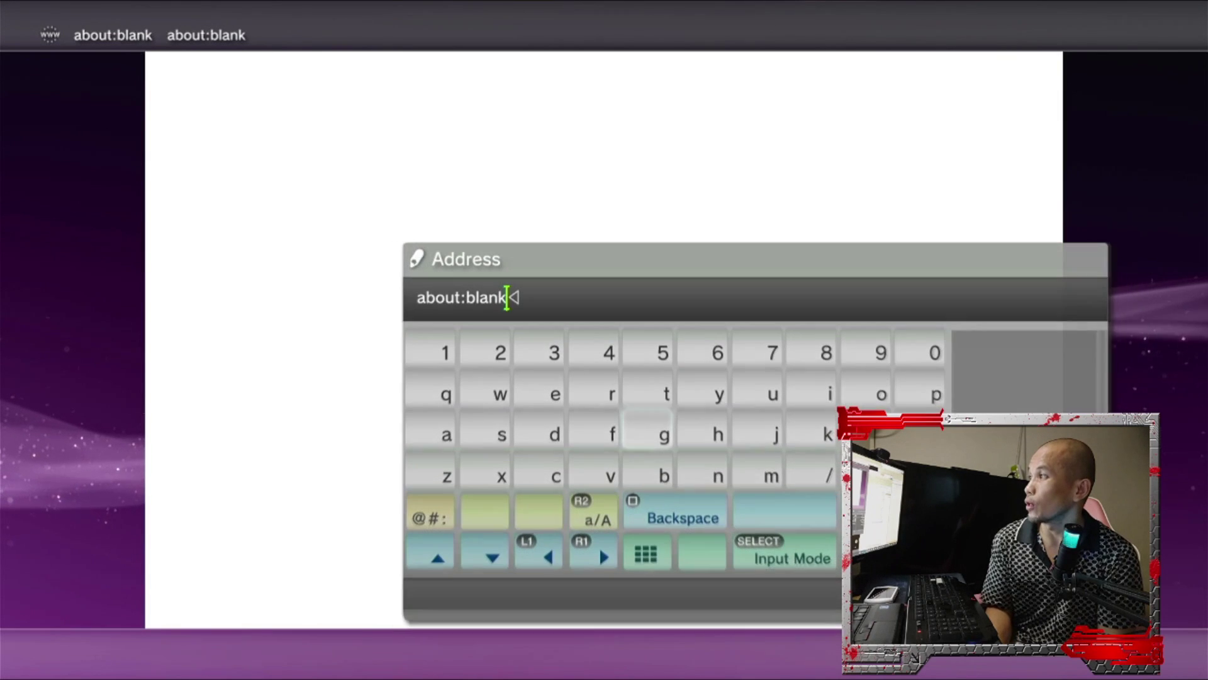
{"action": "key", "text": "BackSpace"}
{"action": "key", "text": "Right"}
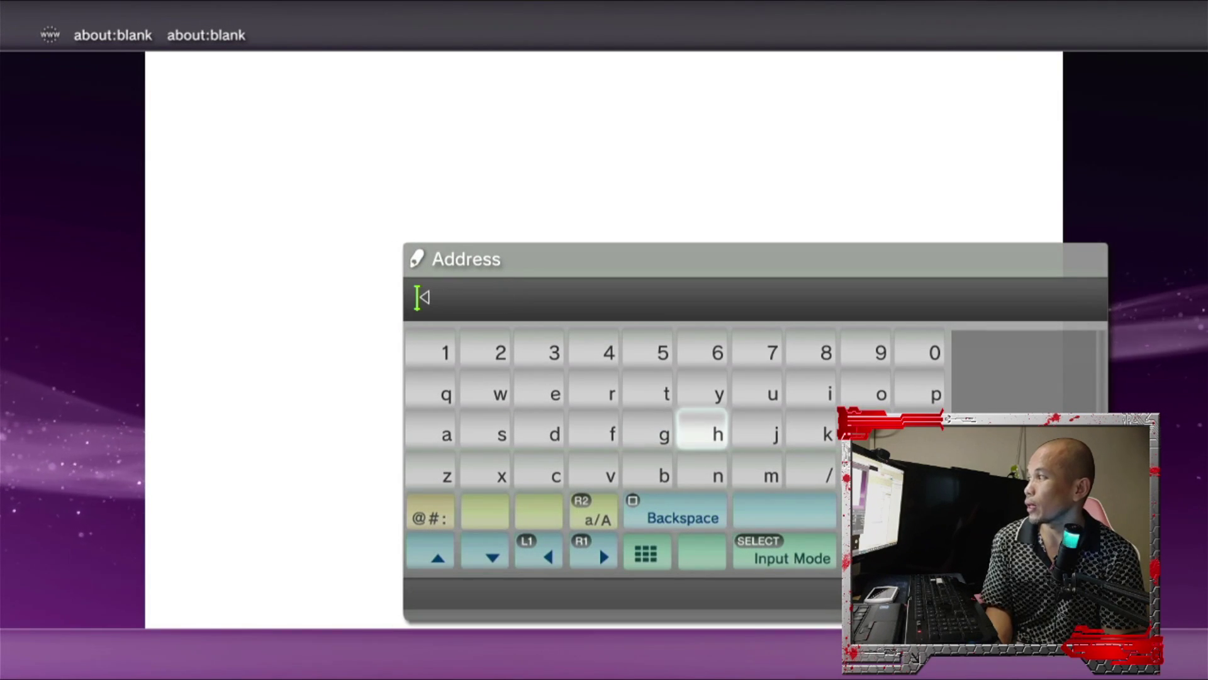
{"action": "key", "text": "Right"}
{"action": "key", "text": "Right"}
{"action": "key", "text": "Right"}
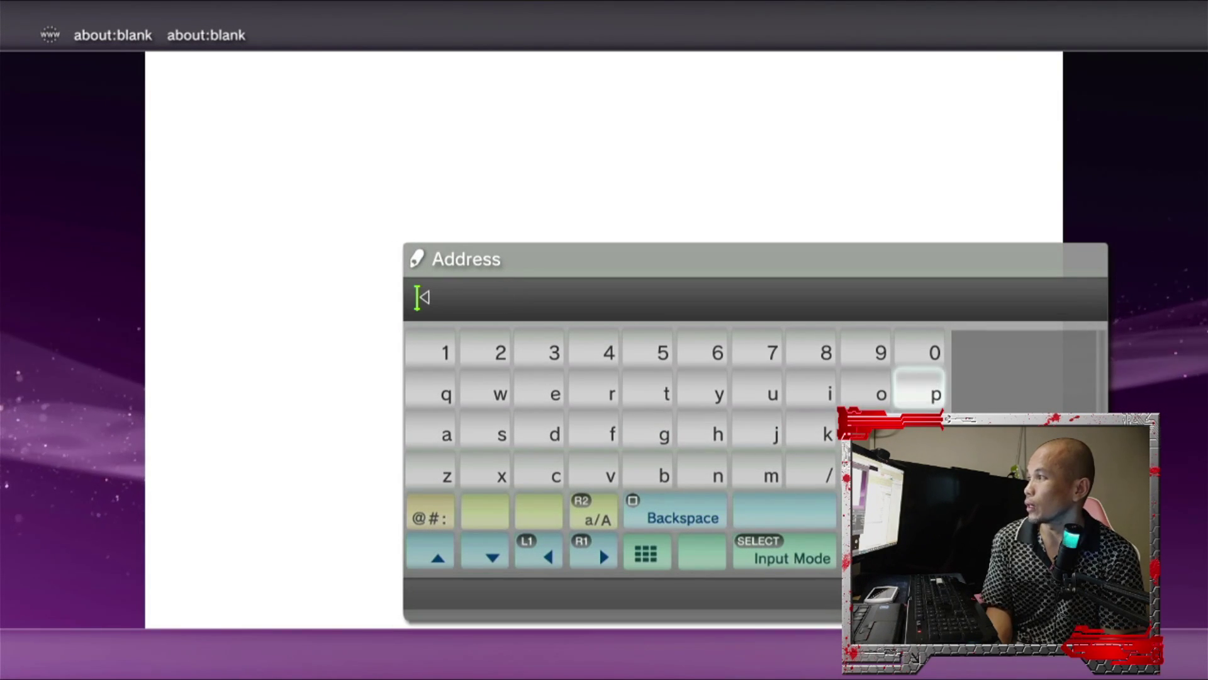
{"action": "type", "text": "ps3addict.github.io/alternate"}
{"action": "key", "text": "Return"}
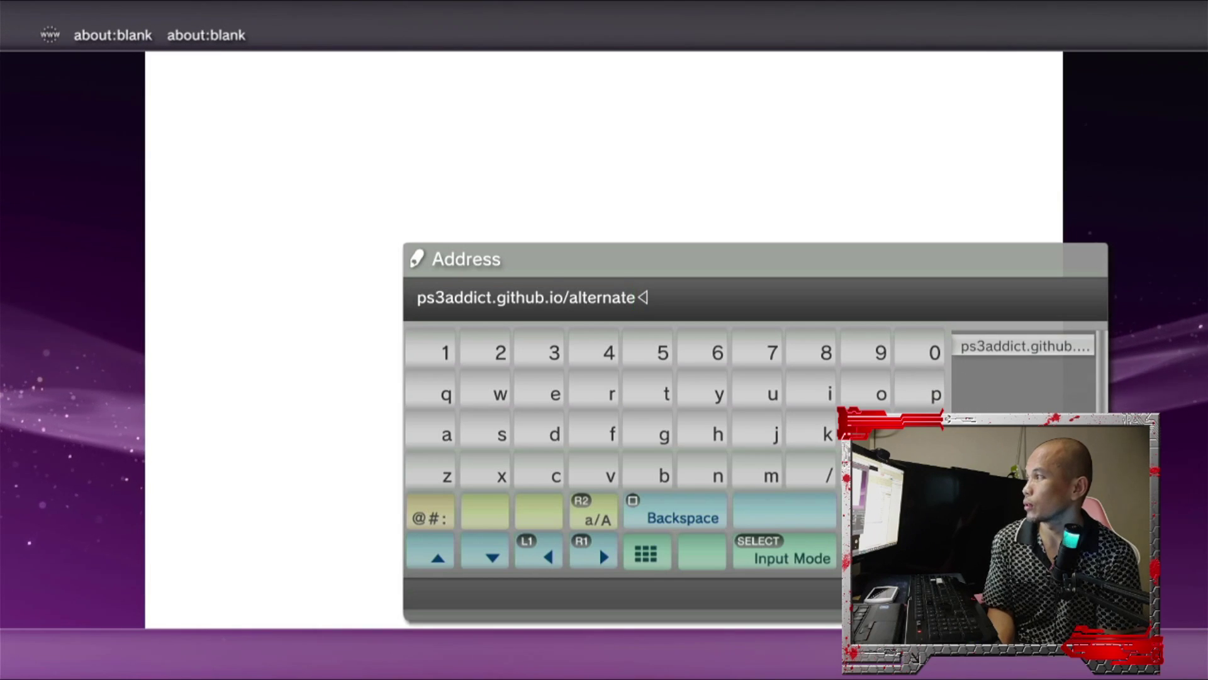
{"action": "key", "text": "Return"}
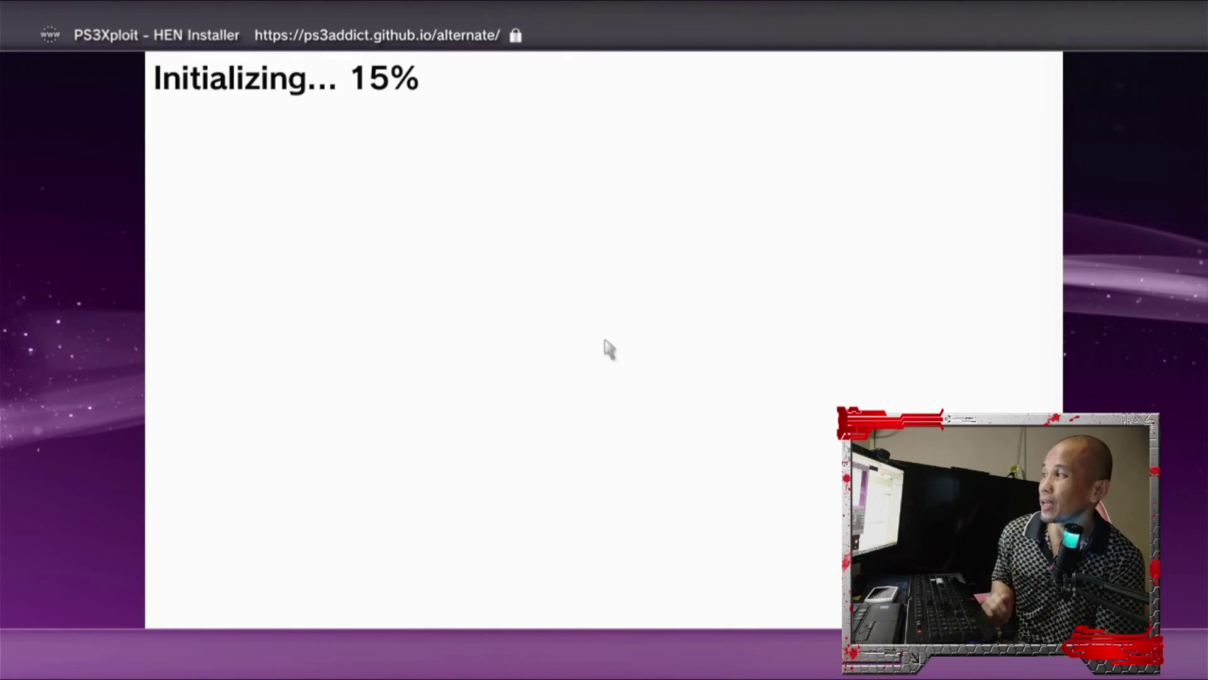
- Set the home page to Use Current, the ps3addict.github.io/alternate/ installer address
{"action": "key", "text": "Menu"}
{"action": "key", "text": "Up"}
{"action": "key", "text": "Up"}
{"action": "key", "text": "Right"}
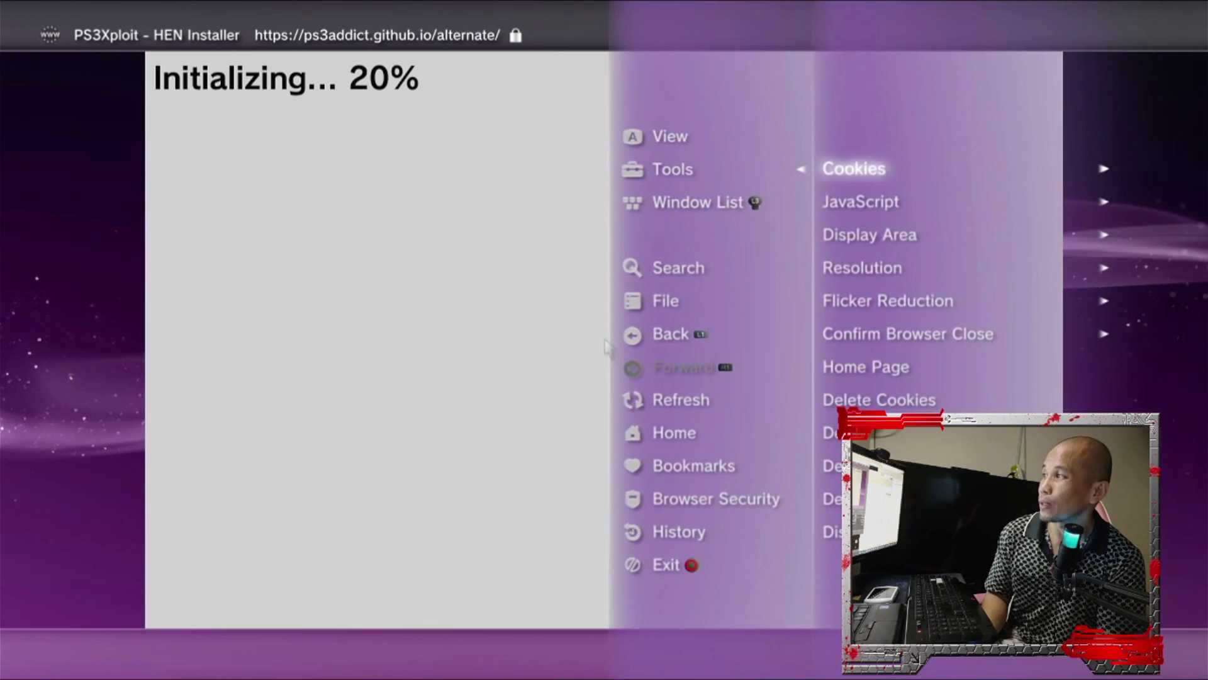
{"action": "key", "text": "Down"}
{"action": "key", "text": "Down"}
{"action": "key", "text": "Down"}
{"action": "key", "text": "Down"}
{"action": "key", "text": "Down"}
{"action": "key", "text": "Down"}
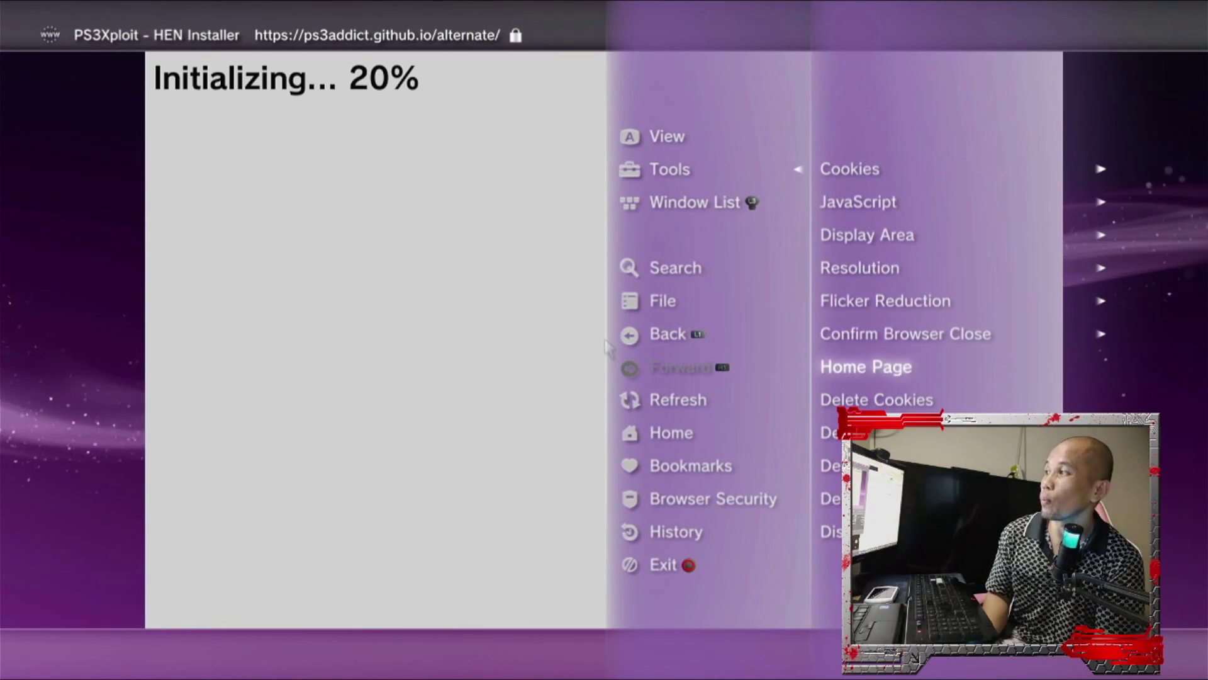
{"action": "key", "text": "Return"}
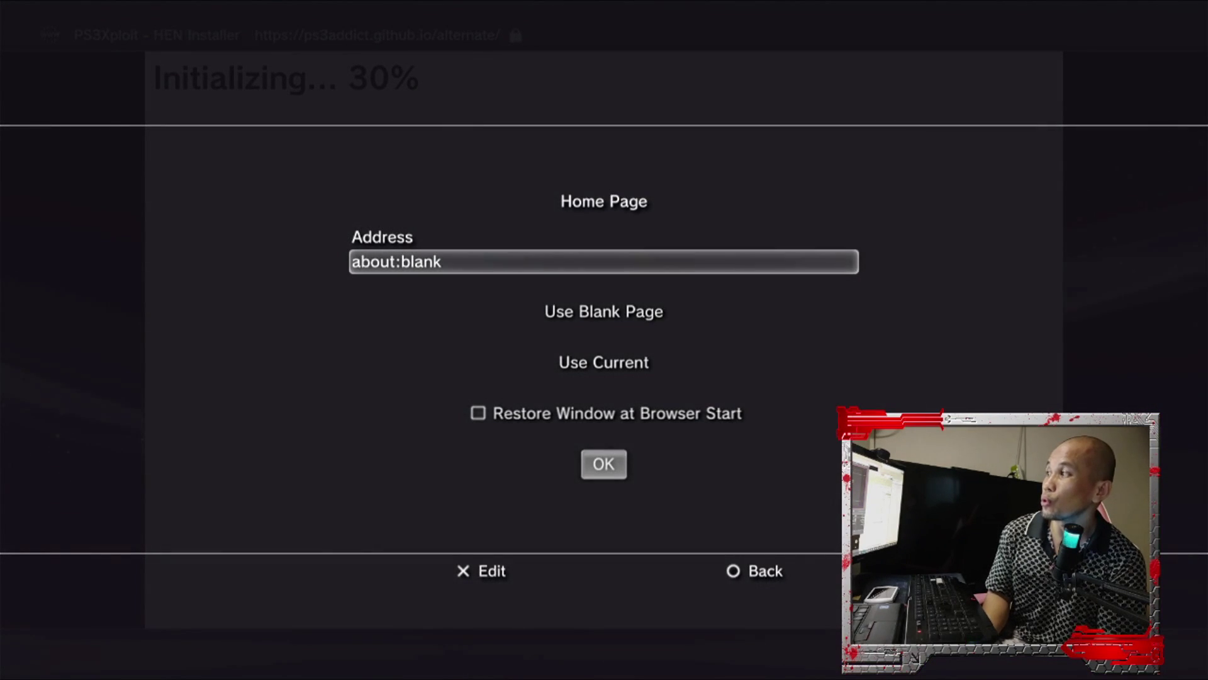
{"action": "key", "text": "Down"}
{"action": "key", "text": "Down"}
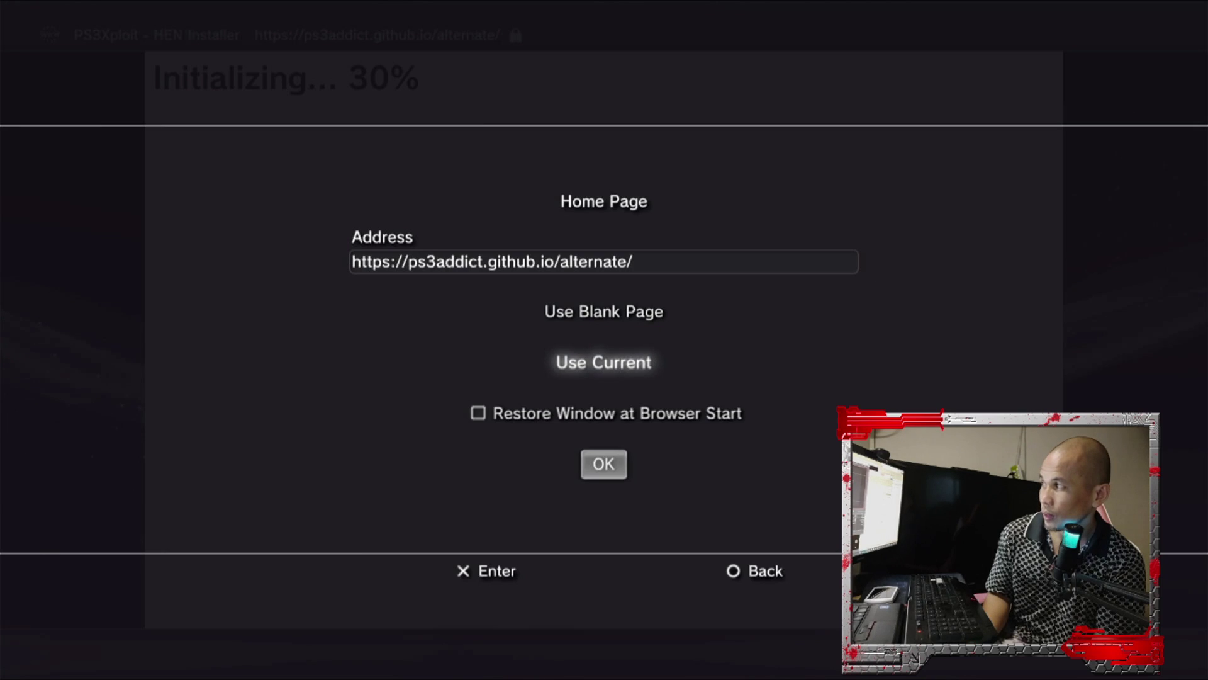
{"action": "key", "text": "Down"}
{"action": "key", "text": "Down"}
{"action": "key", "text": "Return"}
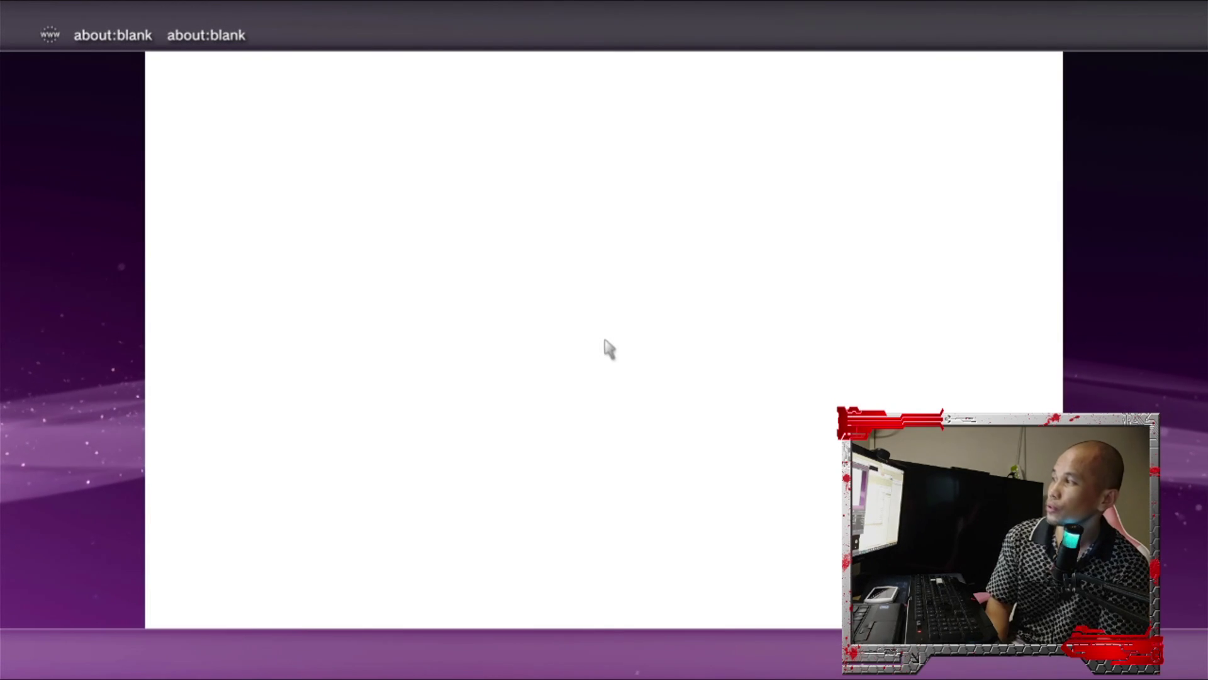
- Replace about:blank with the nikolaevich23.github.io suggestion, found by typing 'n', and load it
{"action": "key", "text": "ctrl+l"}
{"action": "key", "text": "BackSpace"}
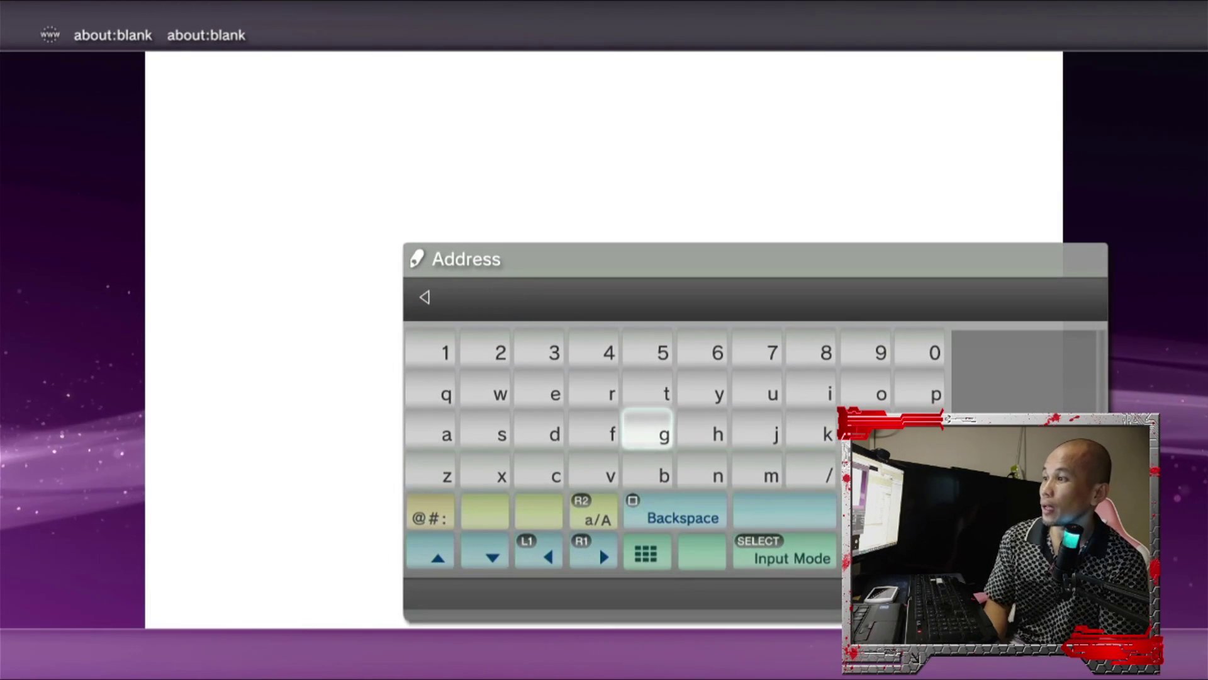
{"action": "type", "text": "n"}
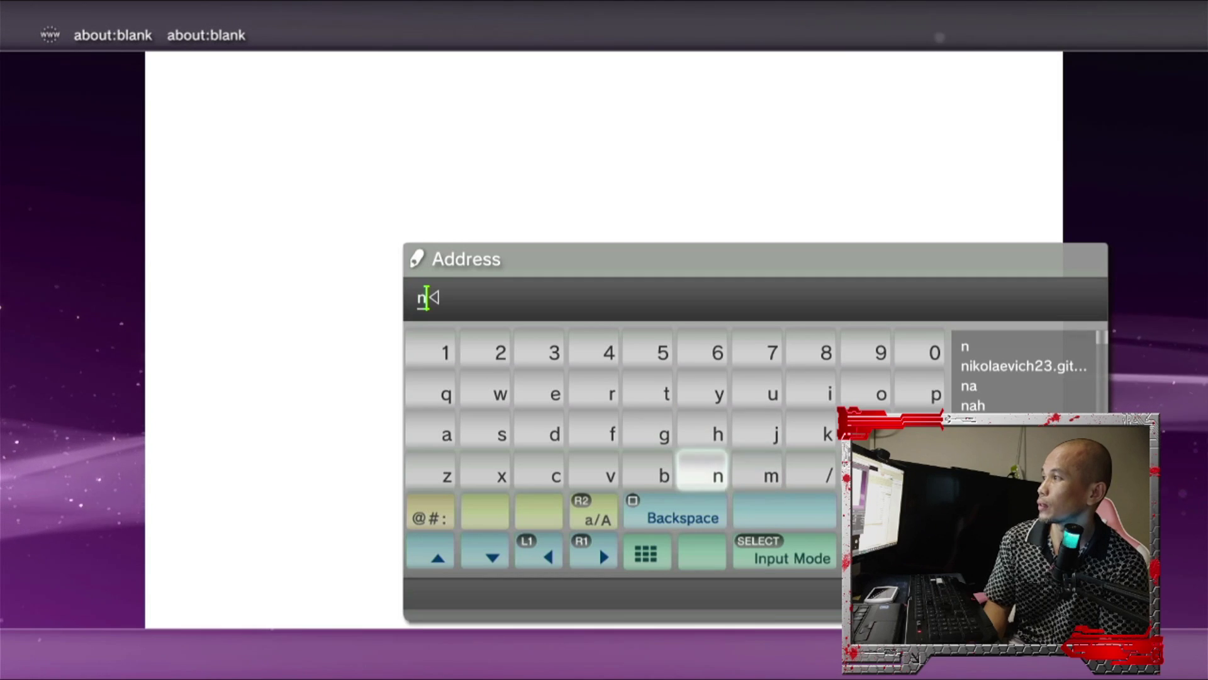
{"action": "key", "text": "Up"}
{"action": "key", "text": "Up"}
{"action": "key", "text": "Right"}
{"action": "key", "text": "Right"}
{"action": "key", "text": "Right"}
{"action": "key", "text": "Down"}
{"action": "key", "text": "Return"}
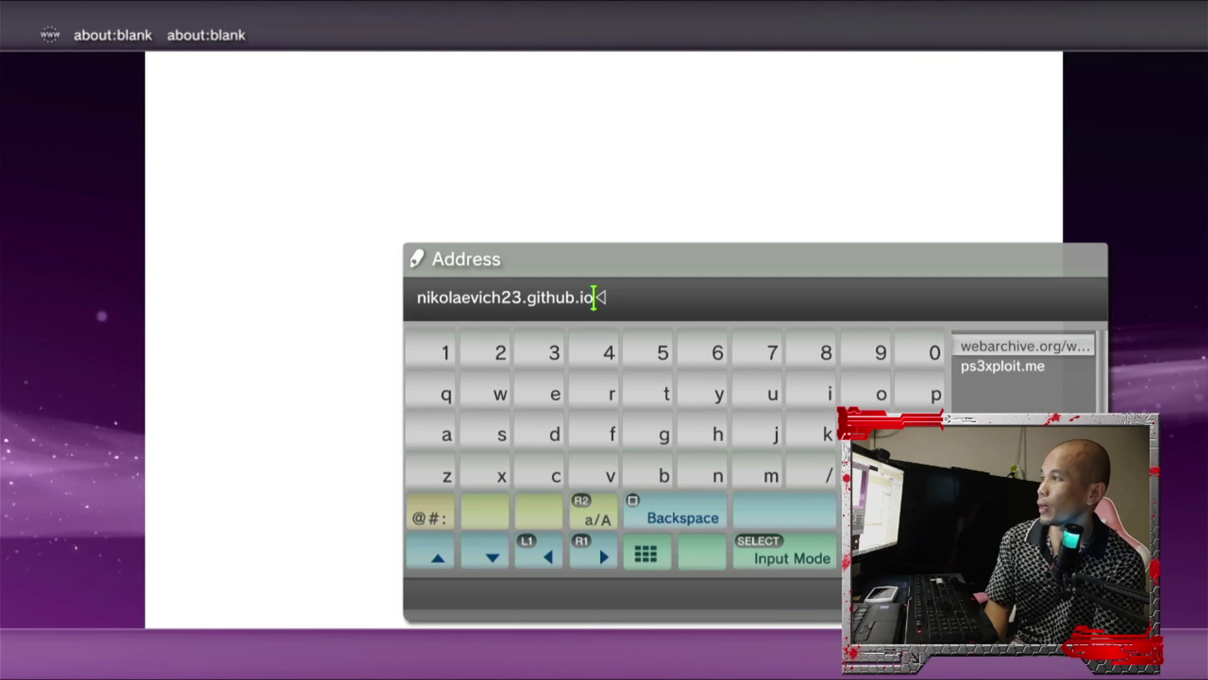
{"action": "key", "text": "Return"}
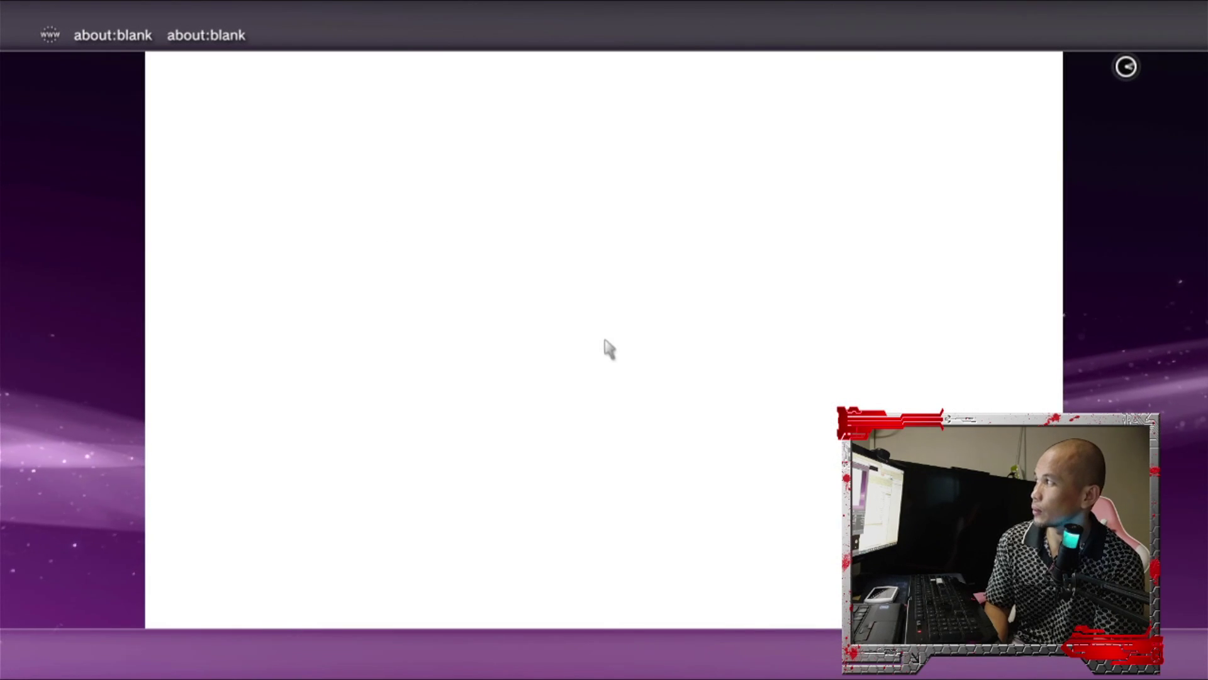